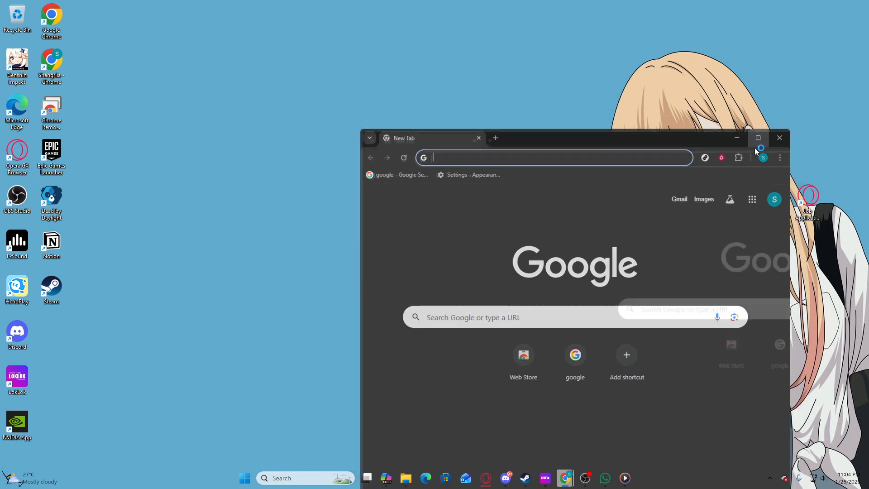
- Open Notion in the browser and go to the private page containing the Goals Tracker calendar
type("notion")
key("Return")
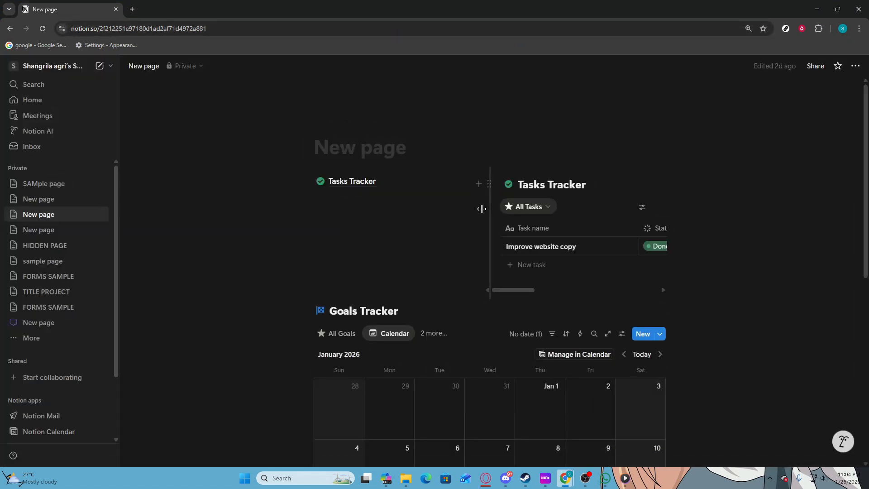
scroll(481, 208, "down", 4)
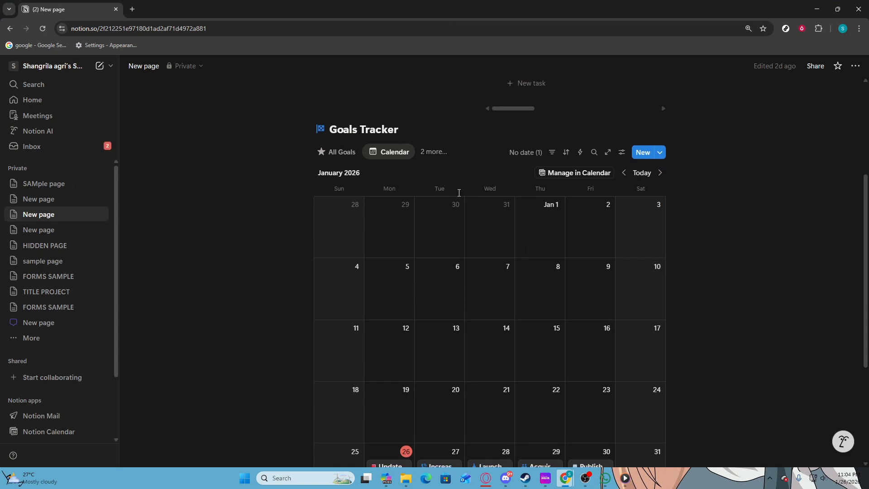
scroll(459, 192, "down", 4)
scroll(457, 189, "up", 5)
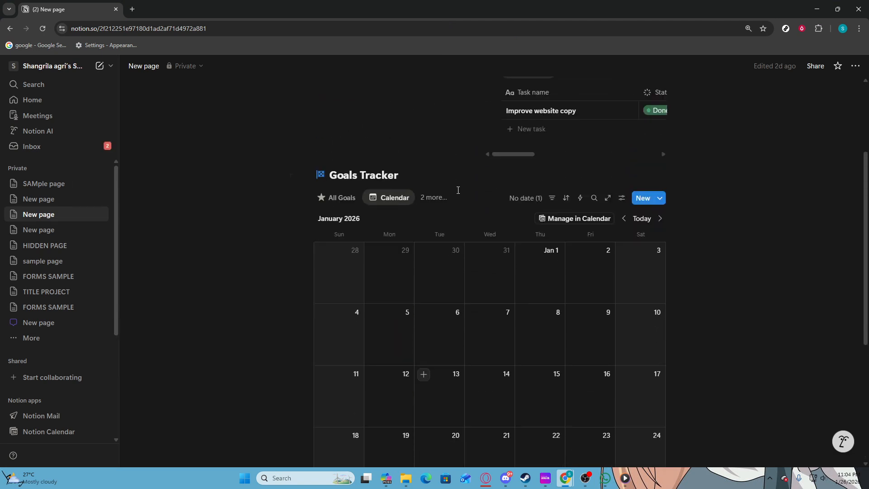
scroll(616, 163, "down", 1)
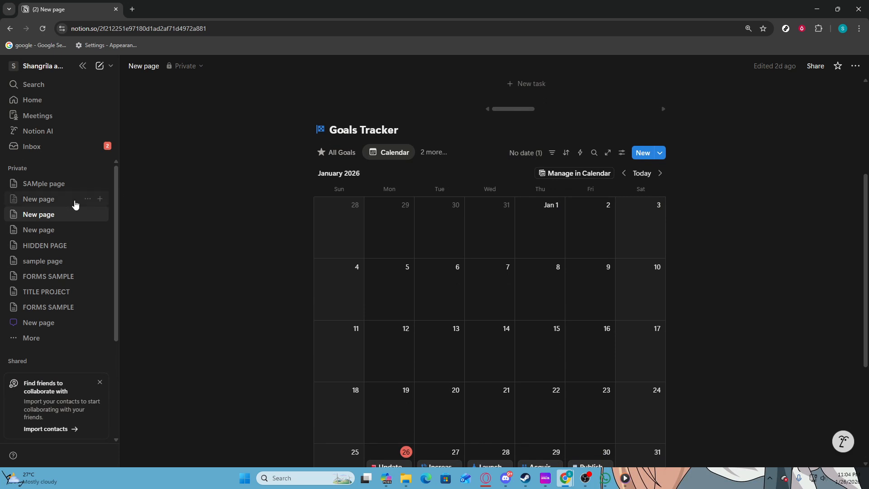
left_click(43, 219)
- Add a new multi-select property named CATEGORY to the Goals Tracker database
left_click(622, 152)
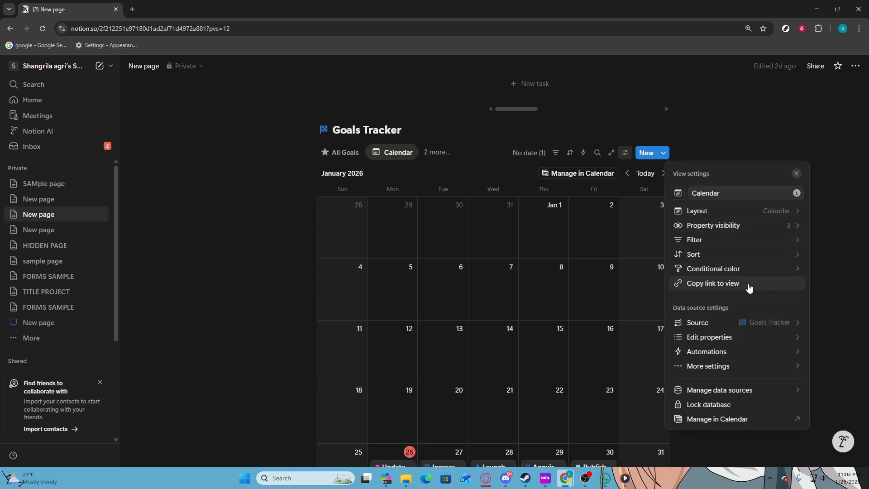
left_click(732, 337)
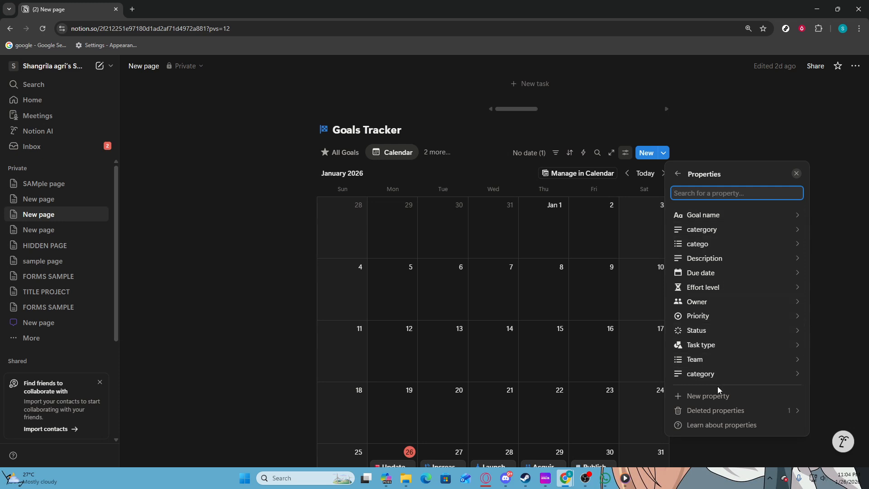
left_click(716, 397)
type("cate")
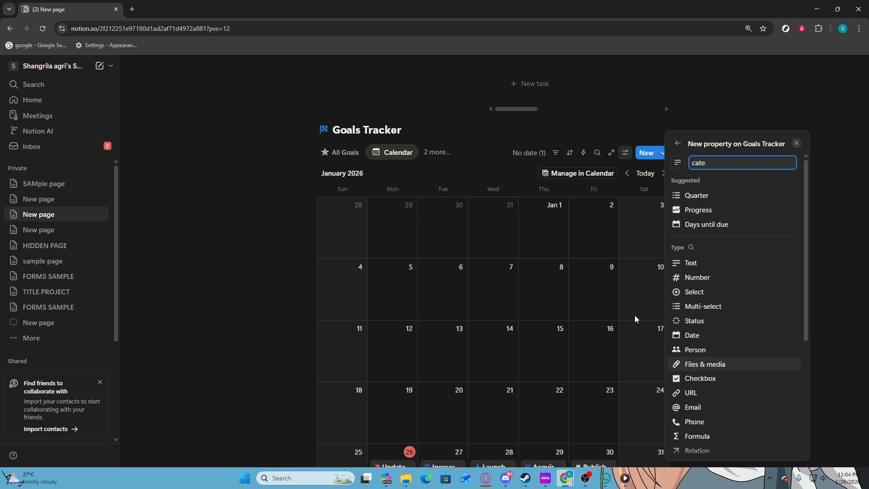
key("BackSpace")
key("BackSpace")
type("CATEGORYU")
key("BackSpace")
left_click(694, 308)
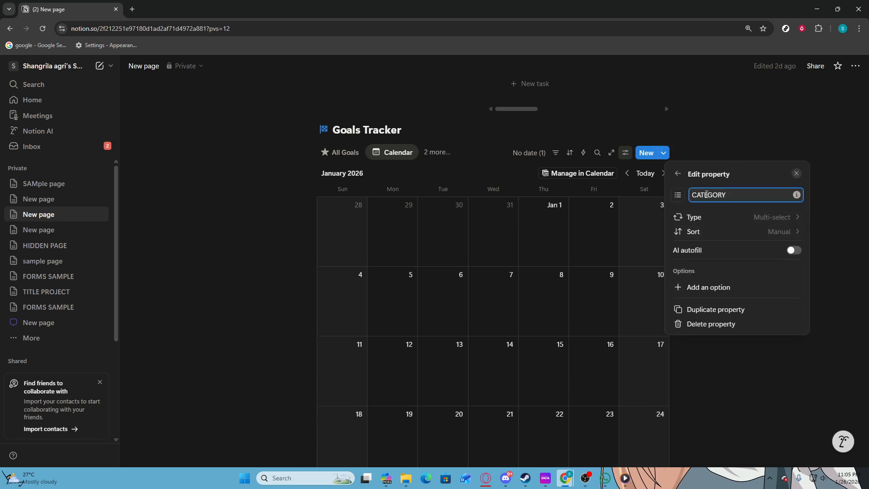
left_click_drag(697, 195, 746, 195)
left_click(753, 195)
- Add the options HIGH, medium and low to the CATEGORY property, and close the view settings
left_click(736, 290)
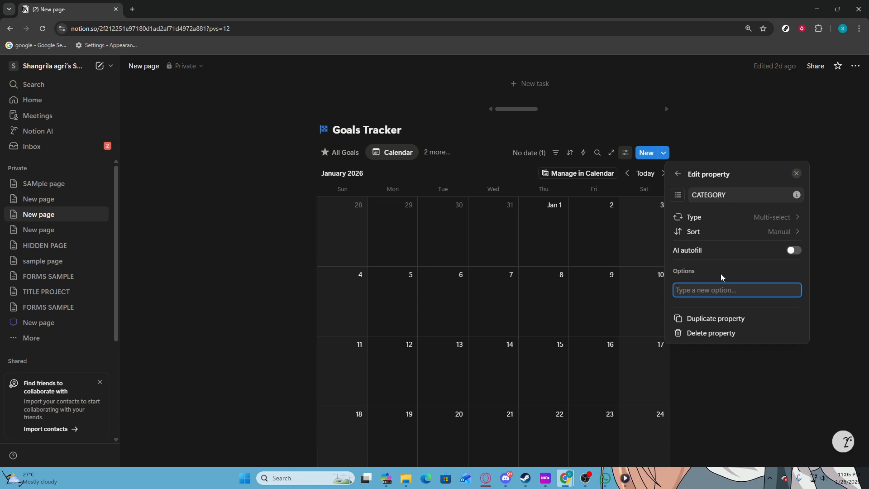
type("HIGH")
key("Return")
type("LO")
key("BackSpace")
key("BackSpace")
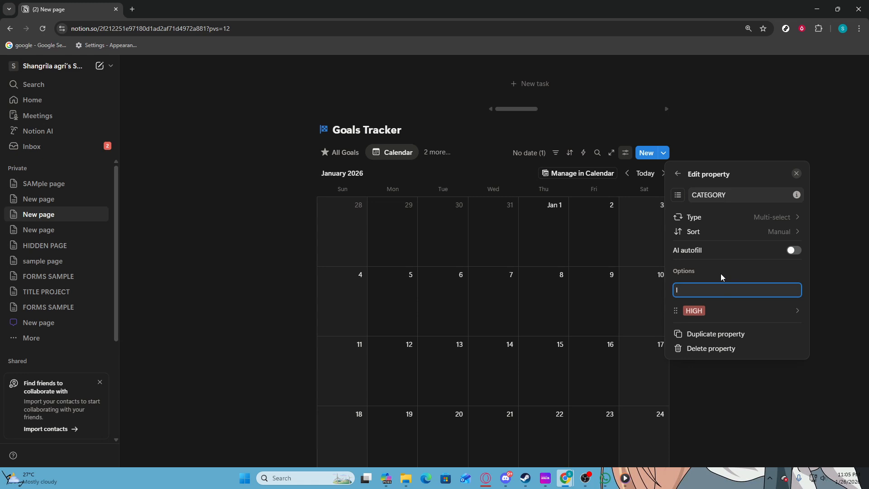
type("medium")
key("Return")
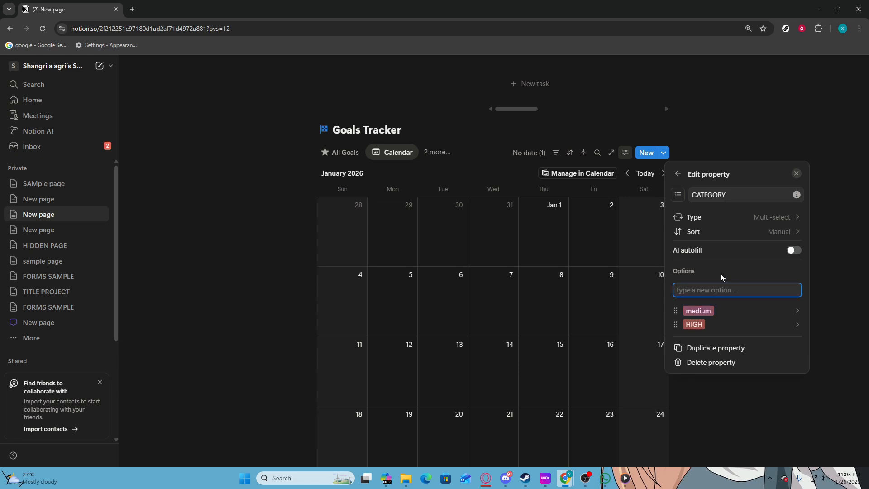
type("low")
key("Return")
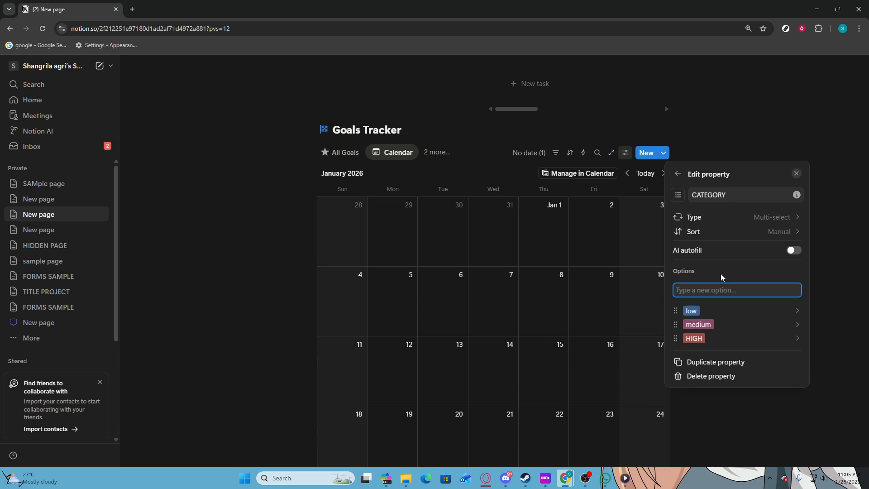
left_click(757, 414)
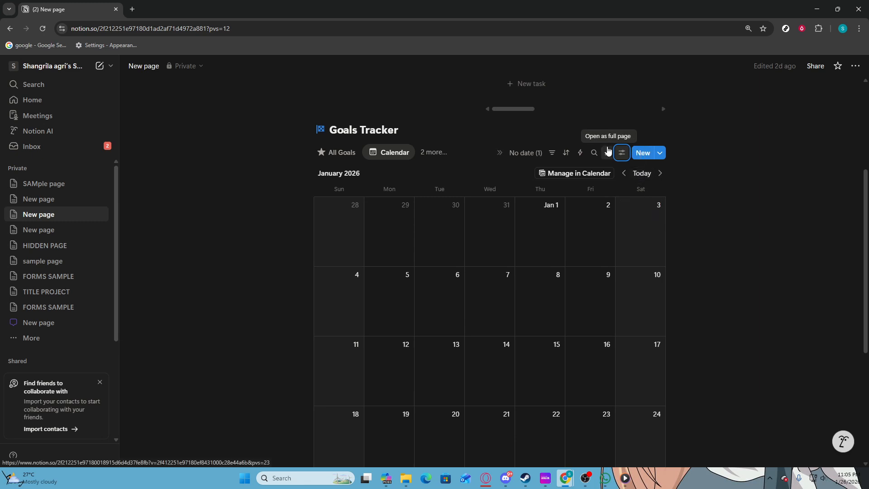
left_click(622, 152)
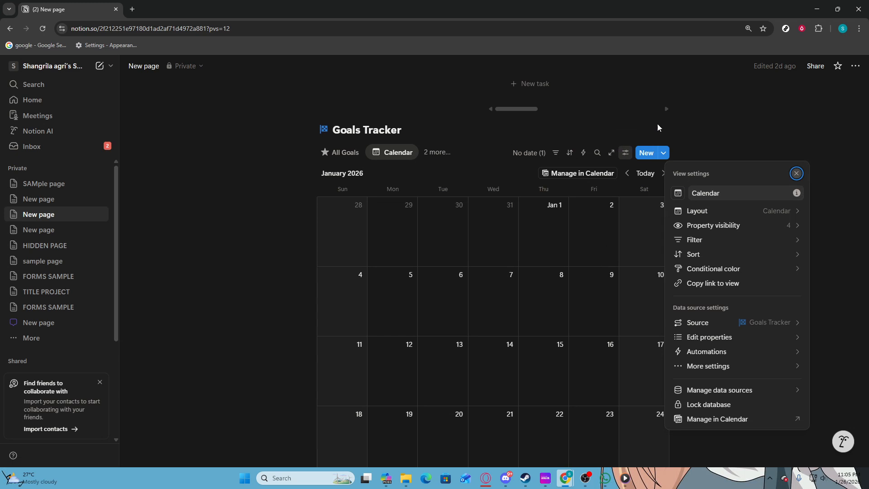
left_click(703, 119)
scroll(703, 119, "down", 2)
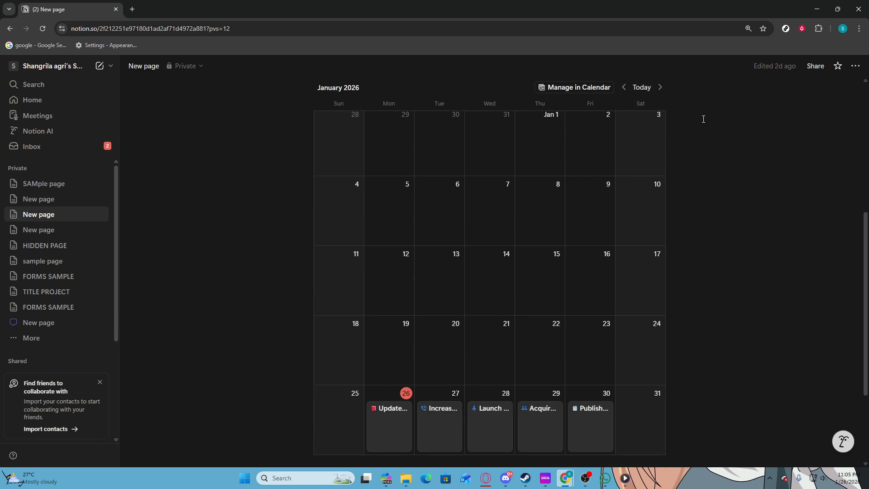
scroll(703, 119, "up", 2)
- Create a conditional color setting for the Goals Tracker calendar view based on the CATEGORY property
left_click(623, 152)
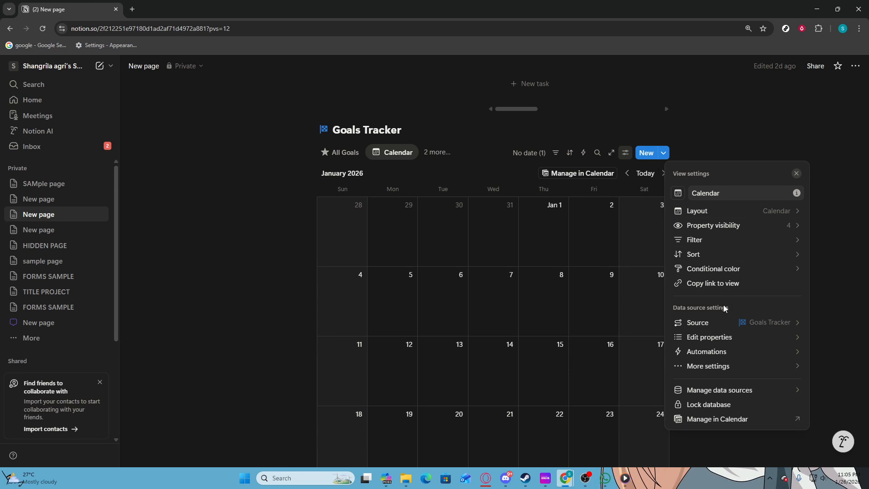
left_click(723, 269)
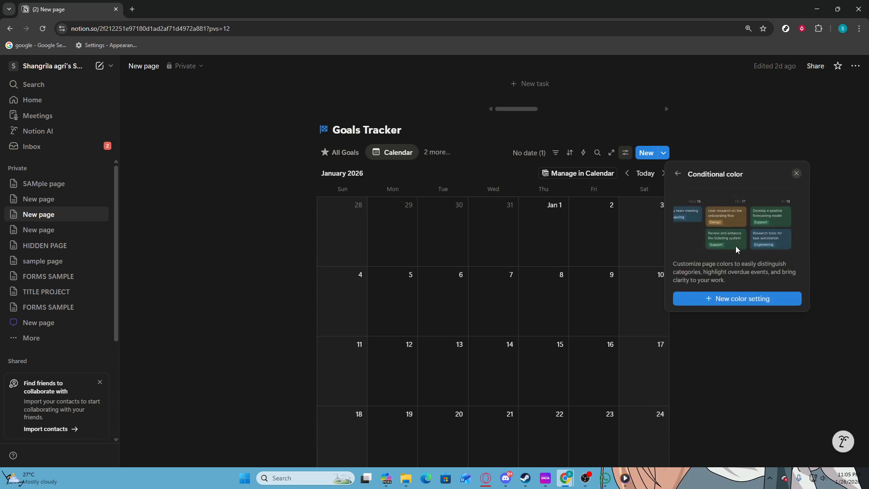
left_click(721, 299)
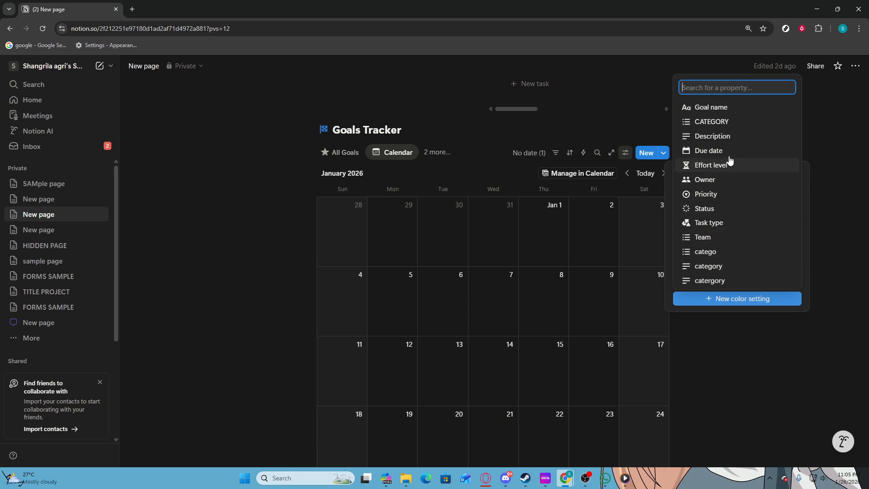
left_click(724, 130)
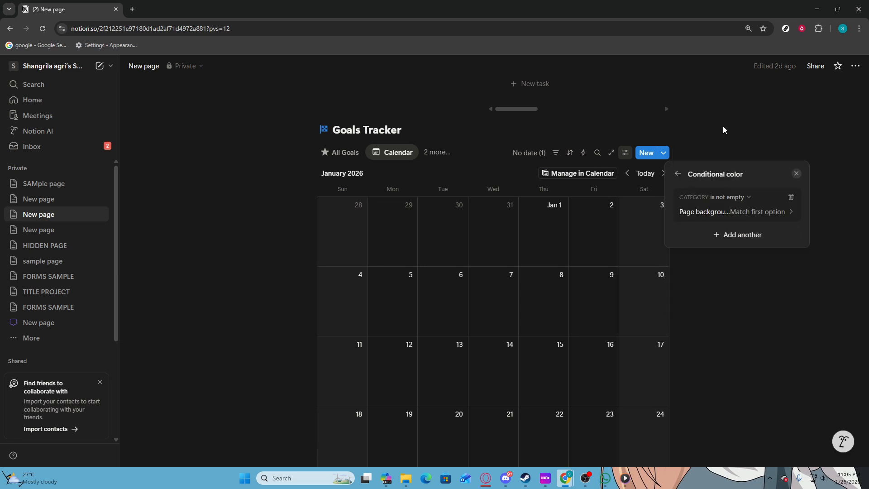
- Set the color rule's condition to CATEGORY contains HIGH, medium and low, and close the settings
left_click(731, 198)
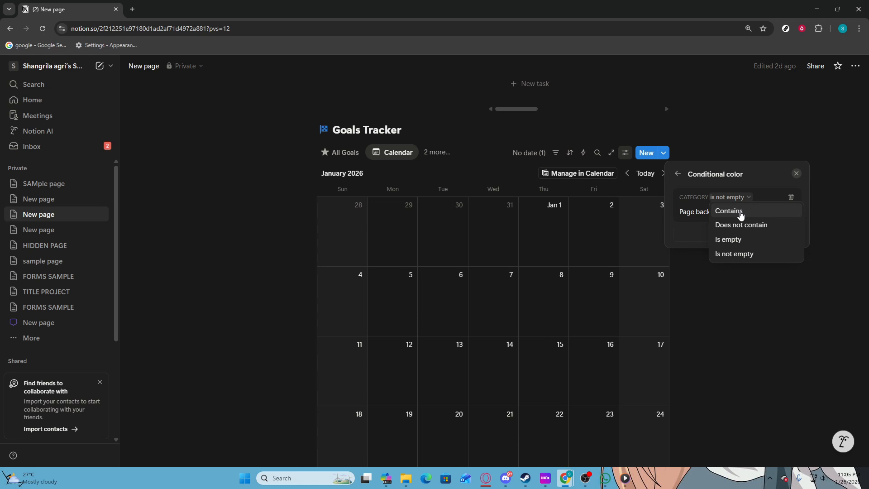
left_click(741, 215)
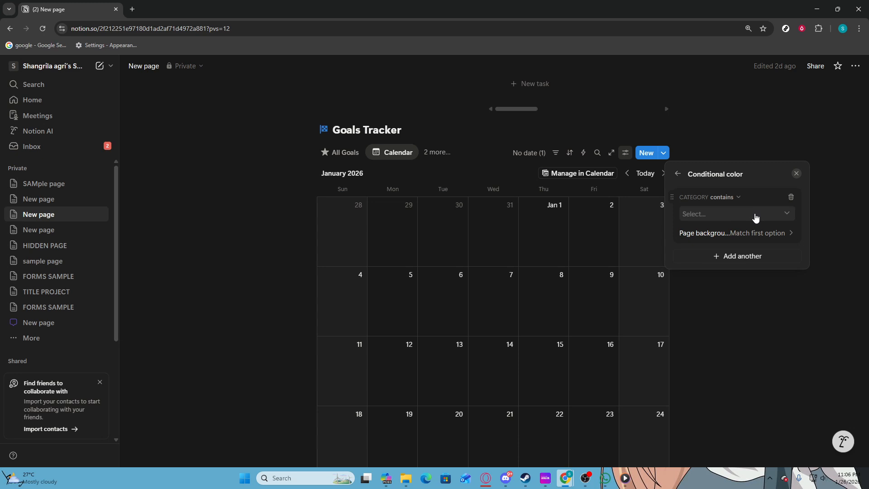
left_click(755, 217)
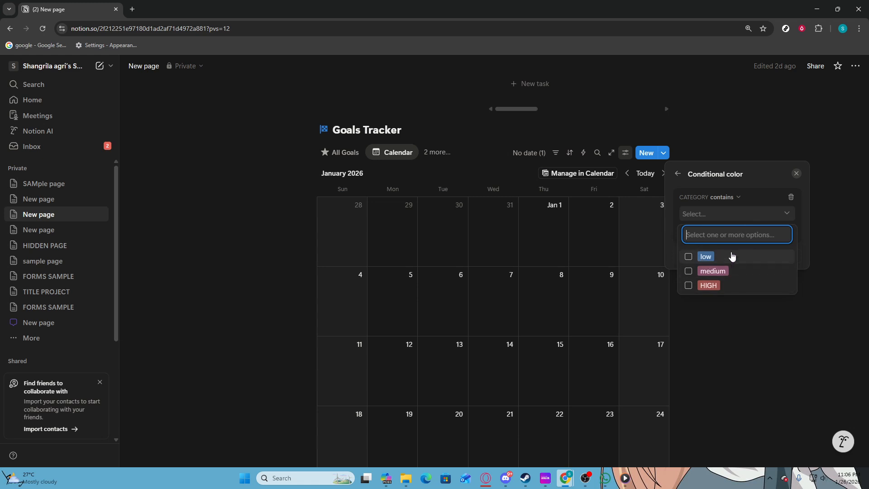
left_click(717, 286)
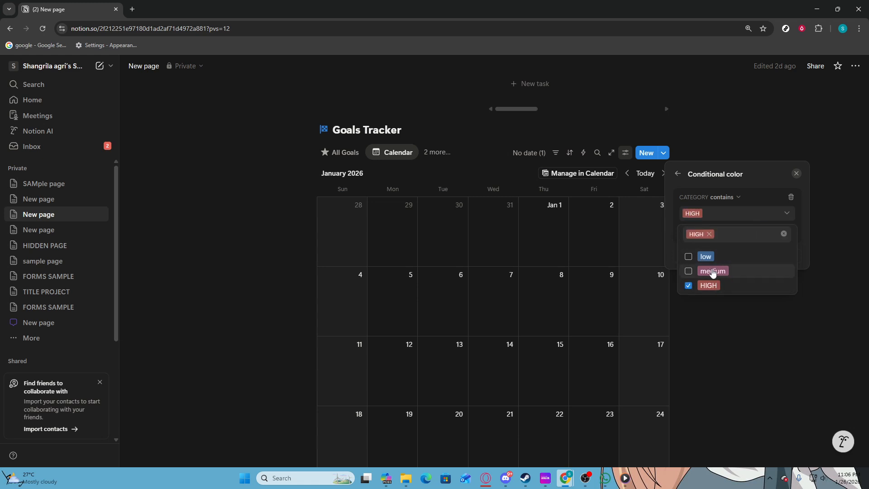
left_click(713, 271)
left_click(712, 270)
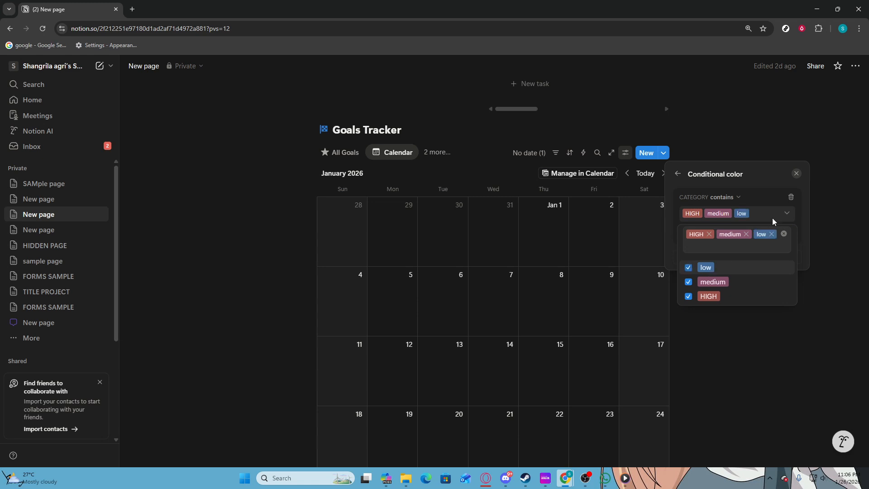
left_click(751, 179)
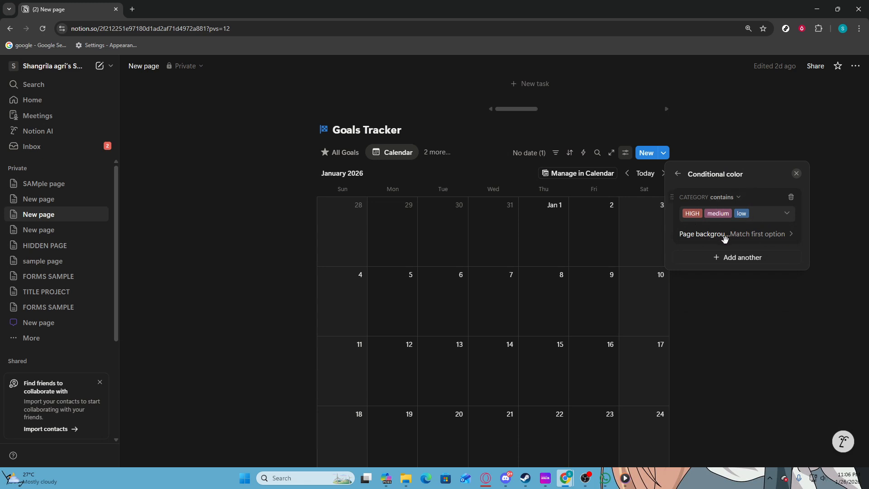
left_click(728, 320)
- Set the CATEGORY of the January 26 entry "Update help center & FAQ" to medium and return to the calendar
scroll(720, 306, "down", 2)
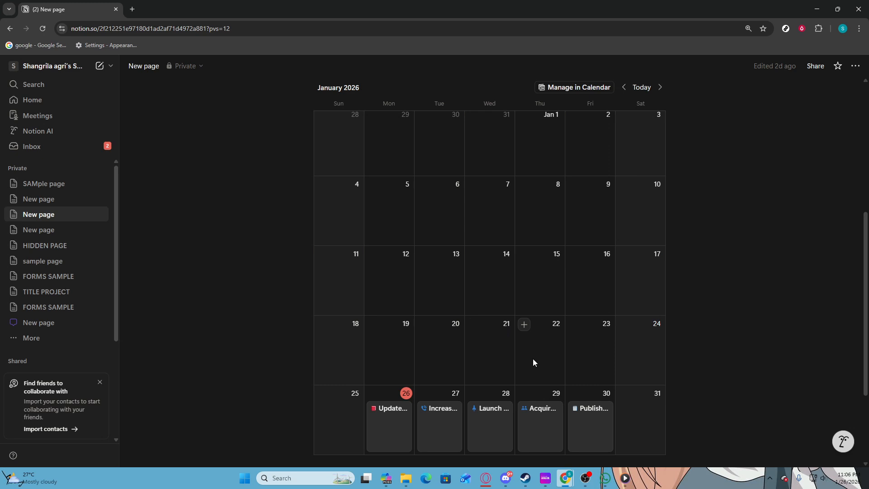
left_click(391, 418)
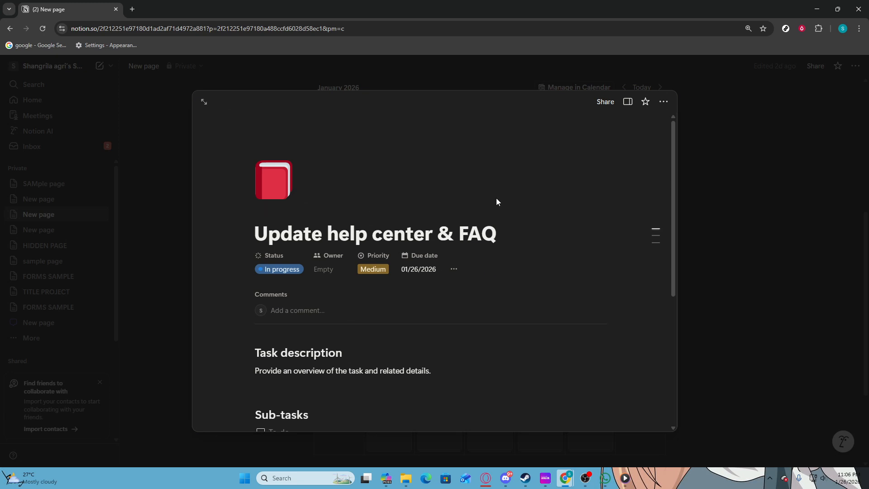
left_click(455, 270)
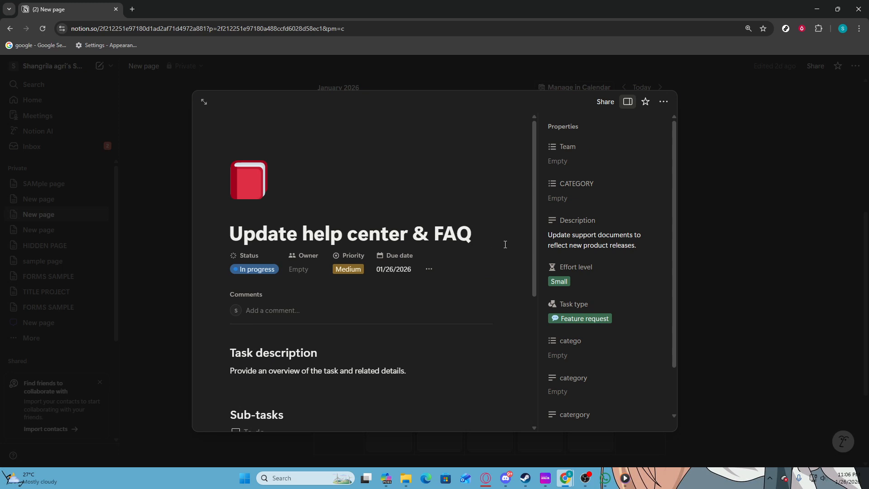
left_click(562, 201)
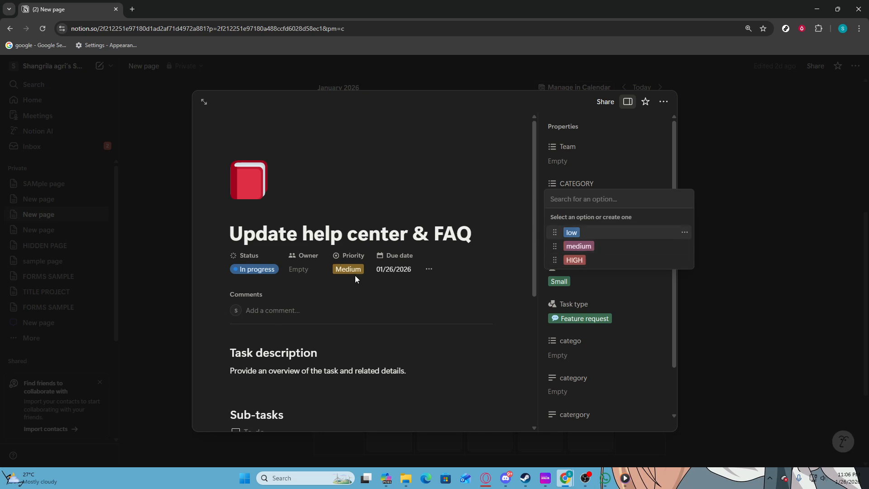
left_click(620, 247)
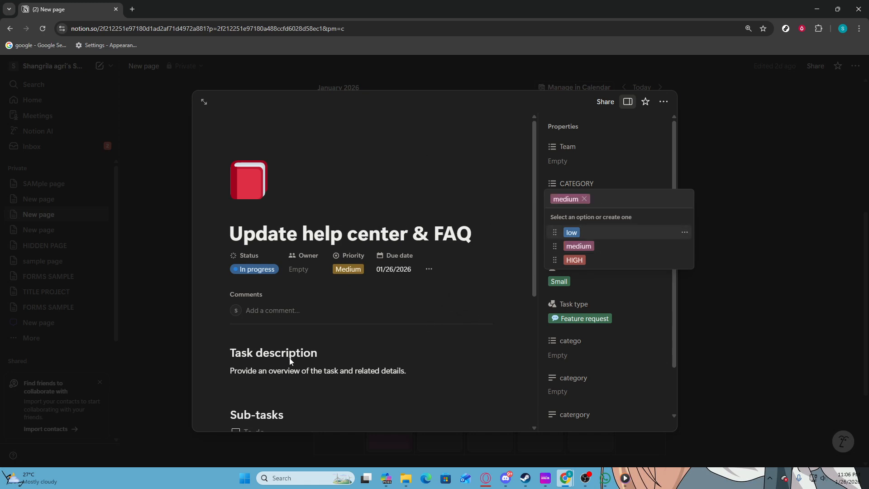
left_click(179, 332)
left_click(179, 332)
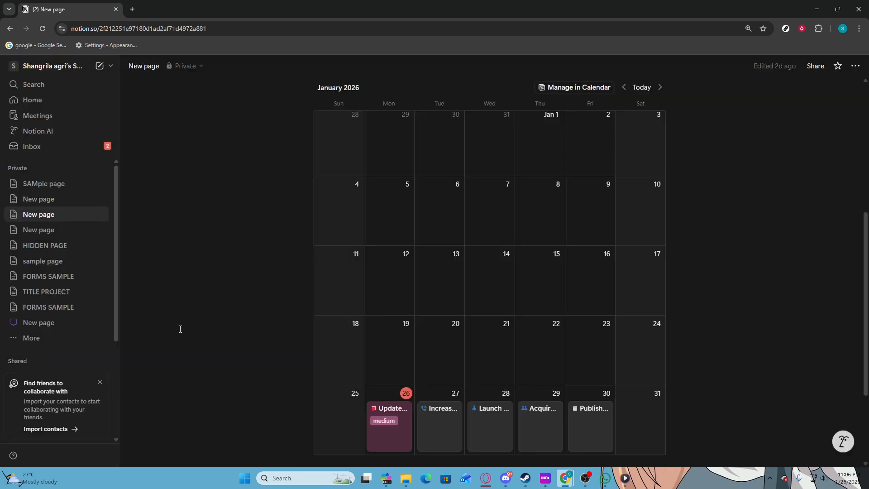
scroll(474, 327, "down", 2)
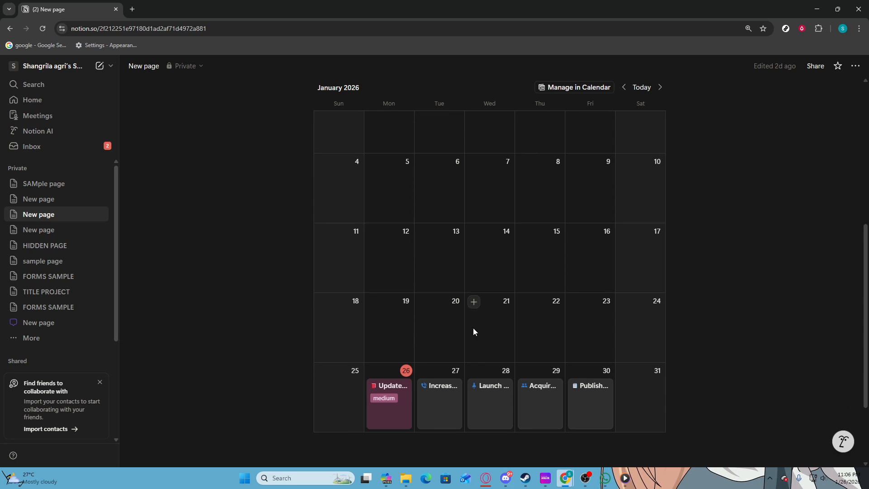